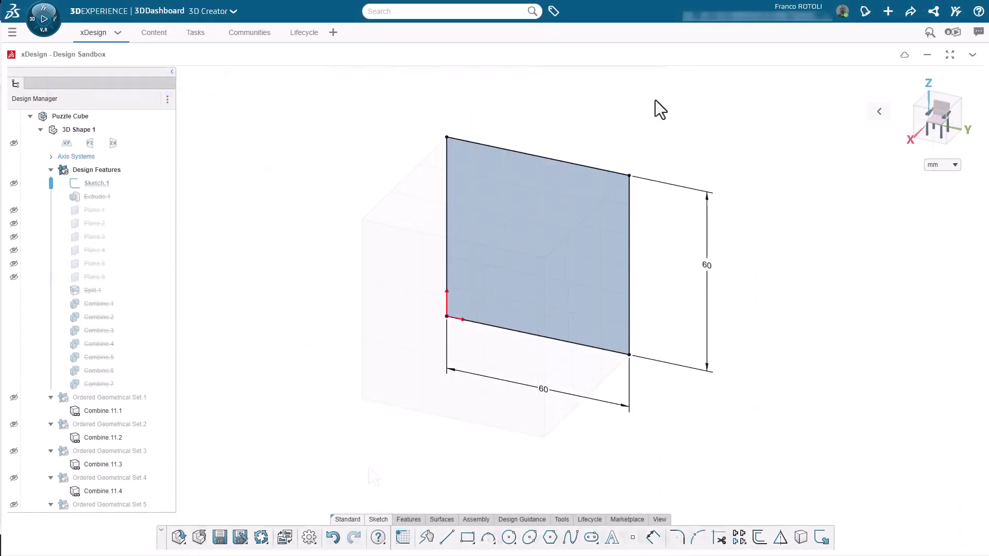
Step: Roll the history forward through Split.1 and Combine.1–7, then pick the L-shaped piece
middle_drag(389, 473, 386, 480)
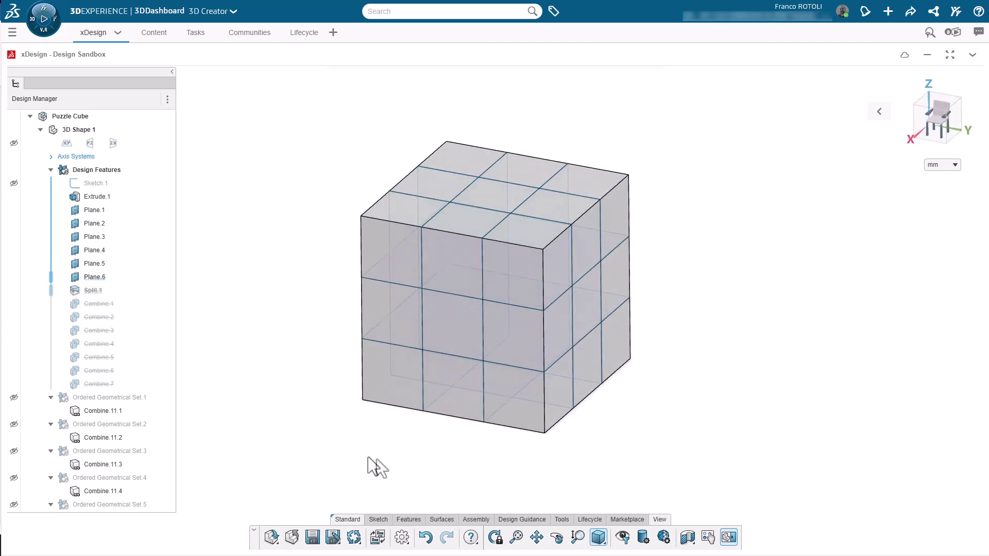
drag(50, 277, 52, 316)
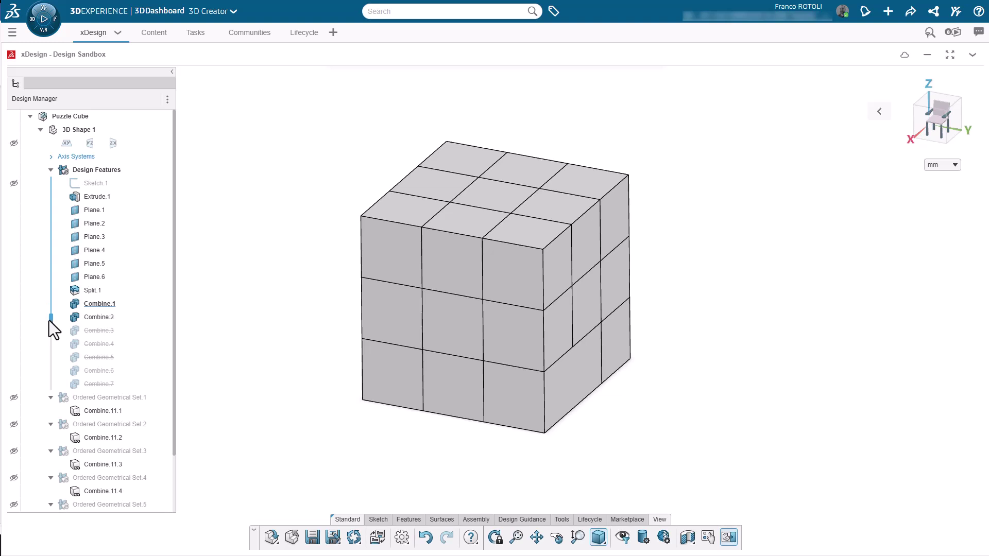
drag(50, 313, 39, 385)
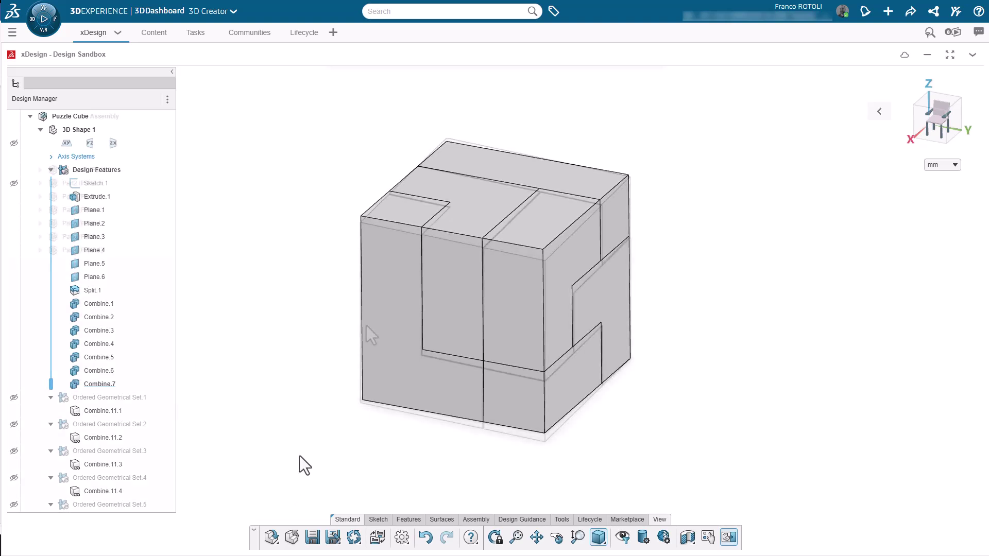
click(392, 319)
Step: Open the L-shaped Part4 on its own and roll back above its Scale.1 feature
click(448, 348)
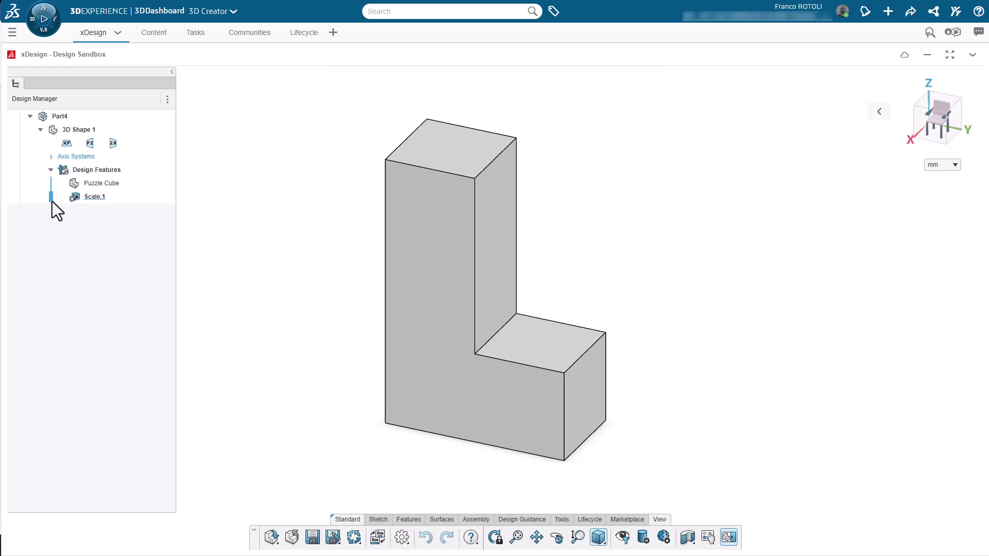
mouse_move(52, 199)
mouse_down()
mouse_move(52, 187)
mouse_move(50, 201)
mouse_up()
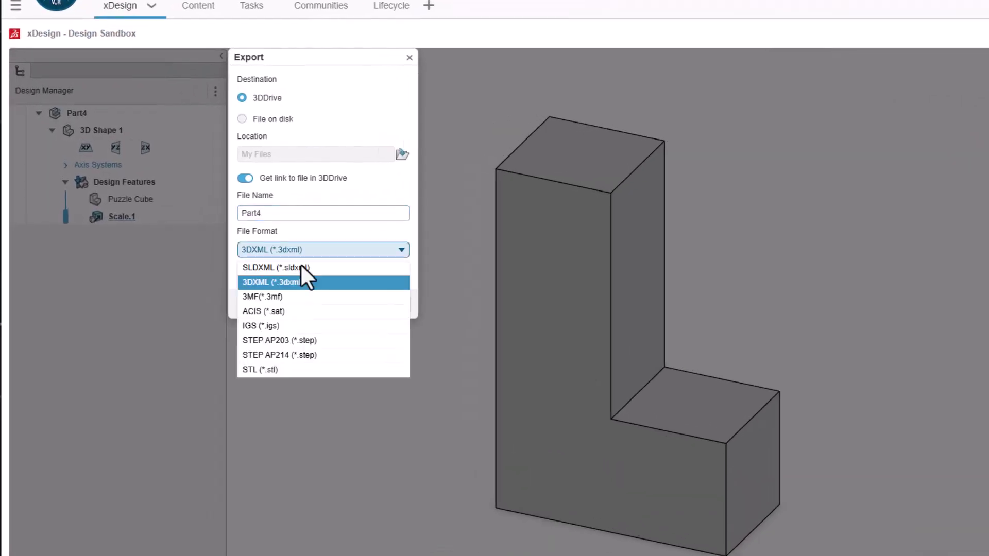
Step: Set the export format to STL (*.stl) and save Part4 to disk
click(263, 345)
click(272, 118)
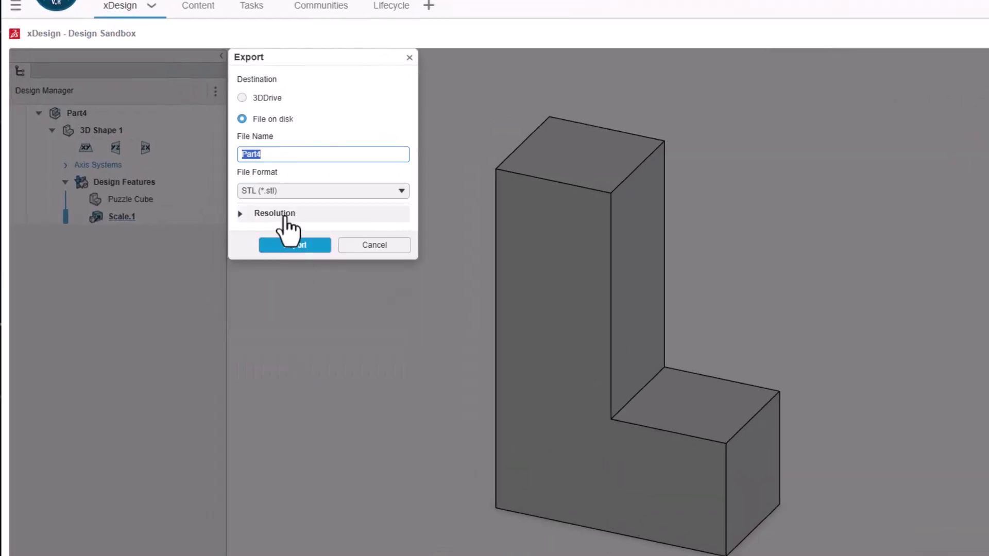